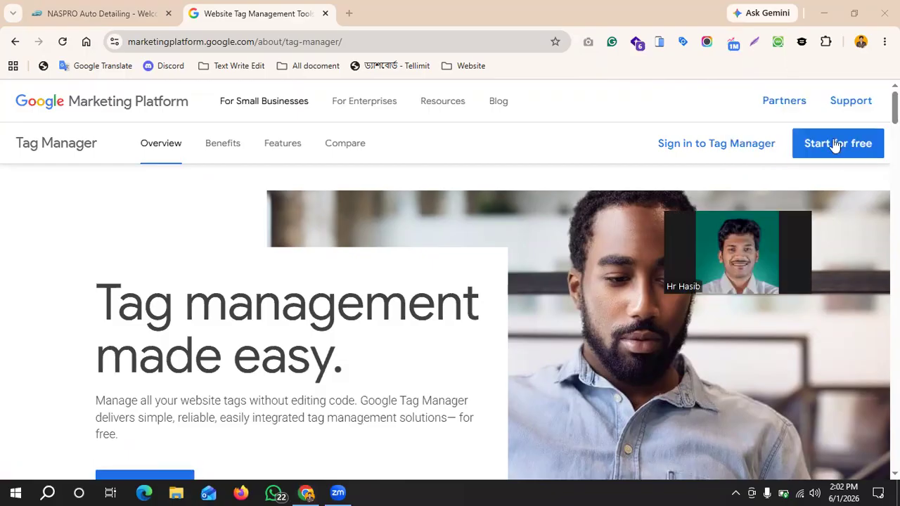
# Start the free Tag Manager sign-up and look over the new account form's account and container sections.
pyautogui.click(836, 145)
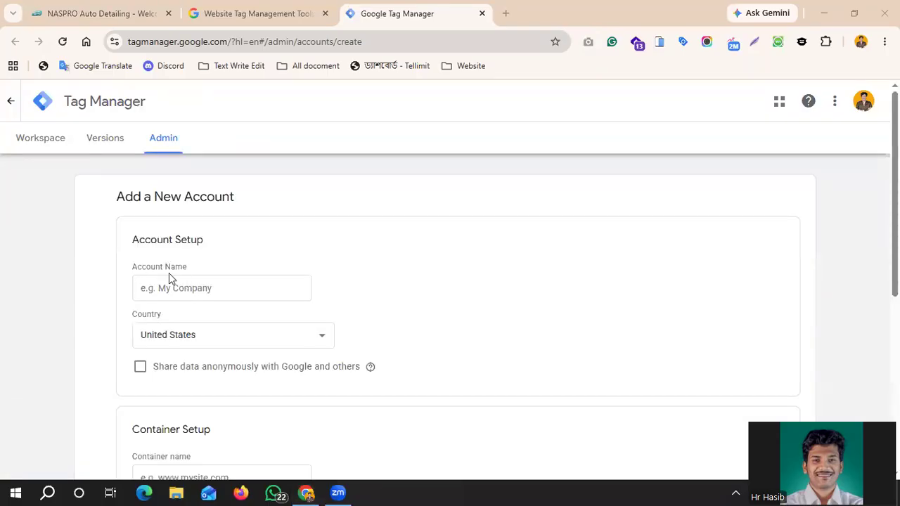
pyautogui.scroll(-3, 260, 274)
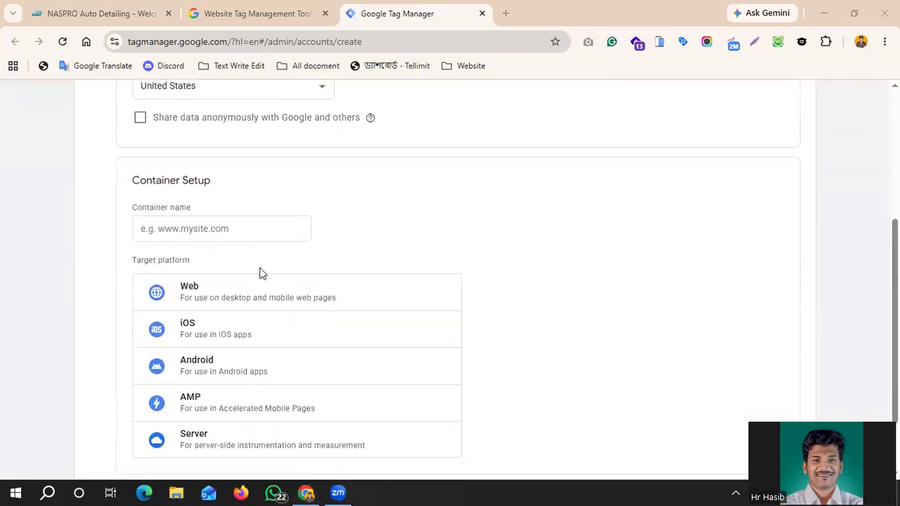
pyautogui.scroll(3, 260, 274)
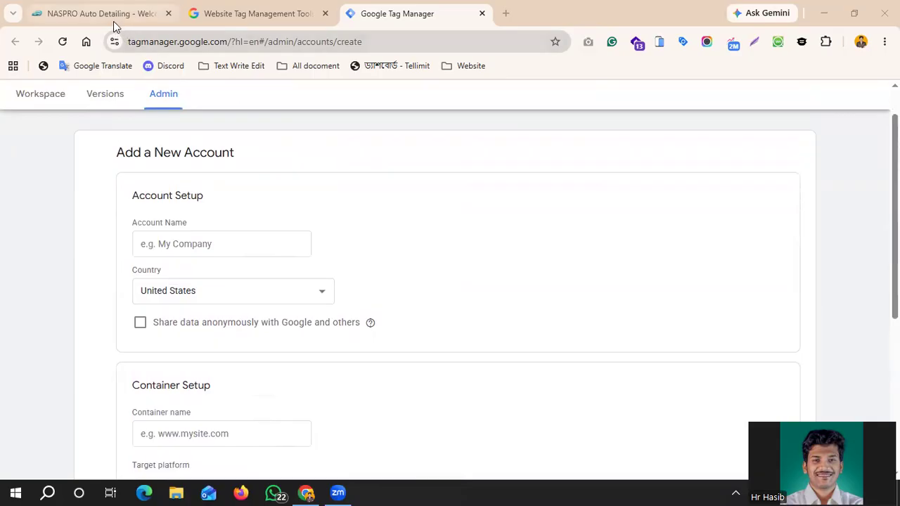
# Copy the domain name "nasproauto" from the web address of the open NASPRO Auto Detailing site.
pyautogui.moveTo(106, 15)
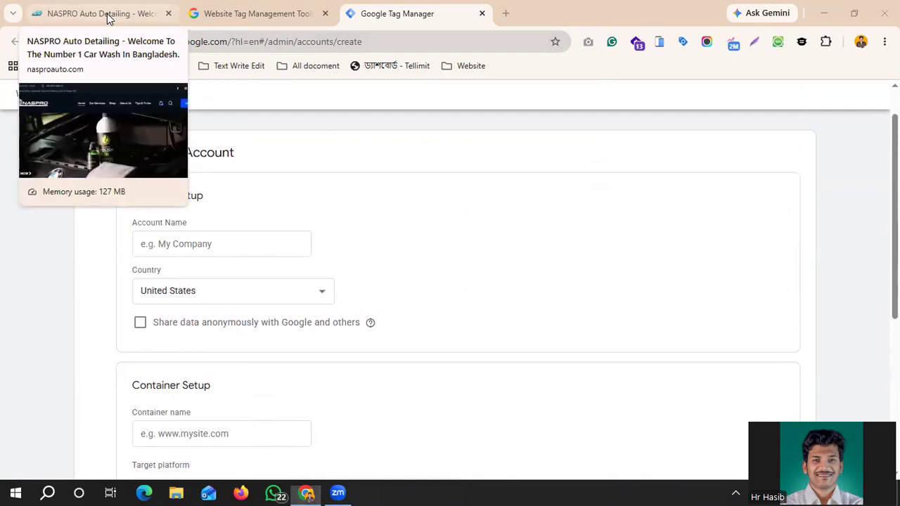
pyautogui.click(107, 14)
pyautogui.click(141, 41)
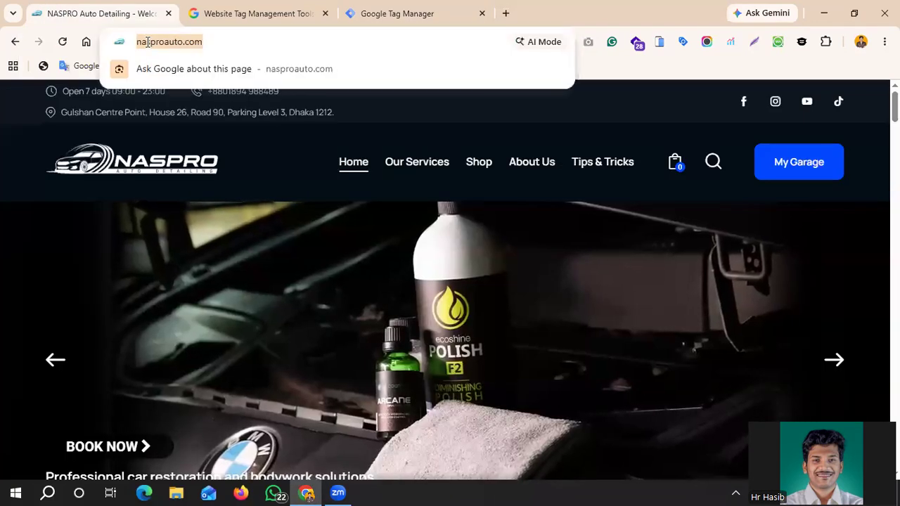
pyautogui.click(148, 42)
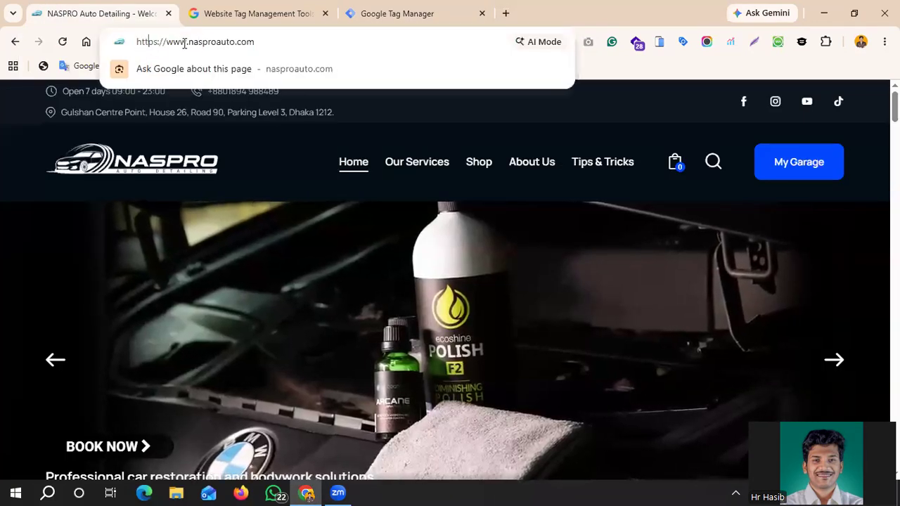
pyautogui.moveTo(137, 42); pyautogui.dragTo(233, 42)
pyautogui.click(233, 43)
pyautogui.rightClick(198, 43)
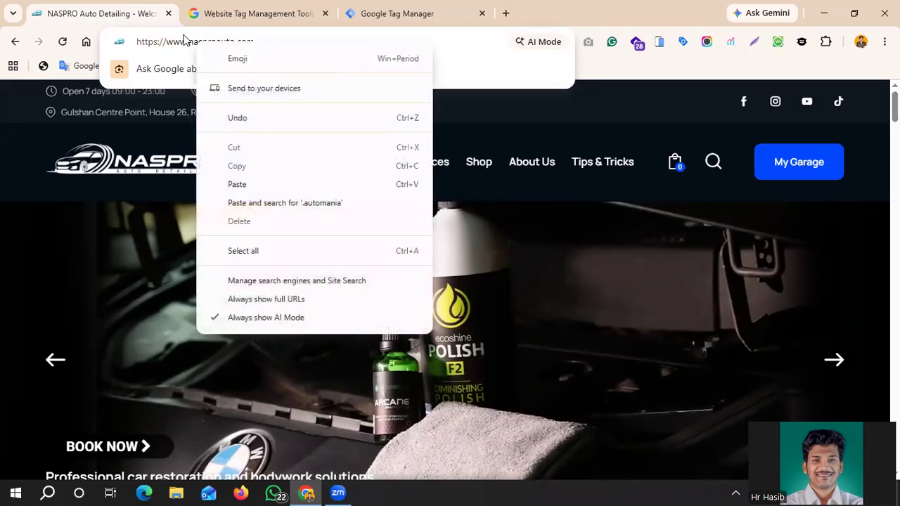
pyautogui.click(190, 41)
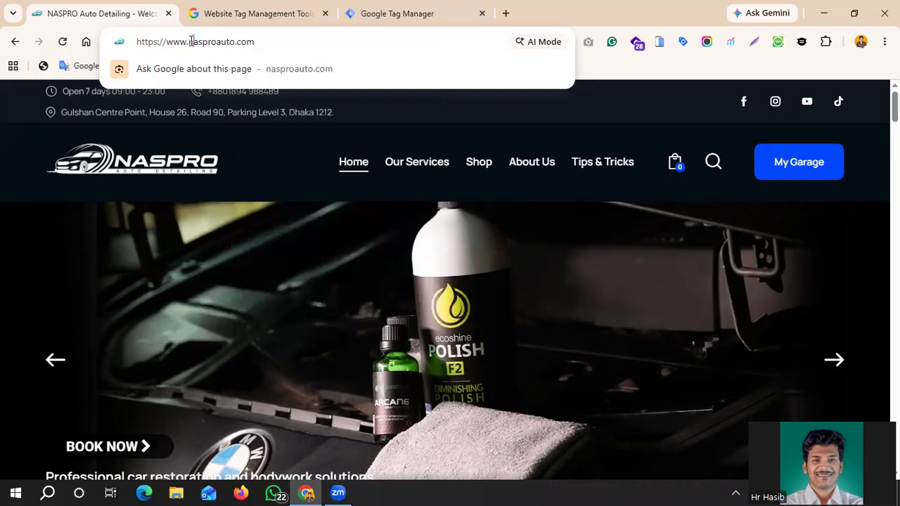
pyautogui.doubleClick(192, 43)
pyautogui.hotkey('ctrl', 'c')
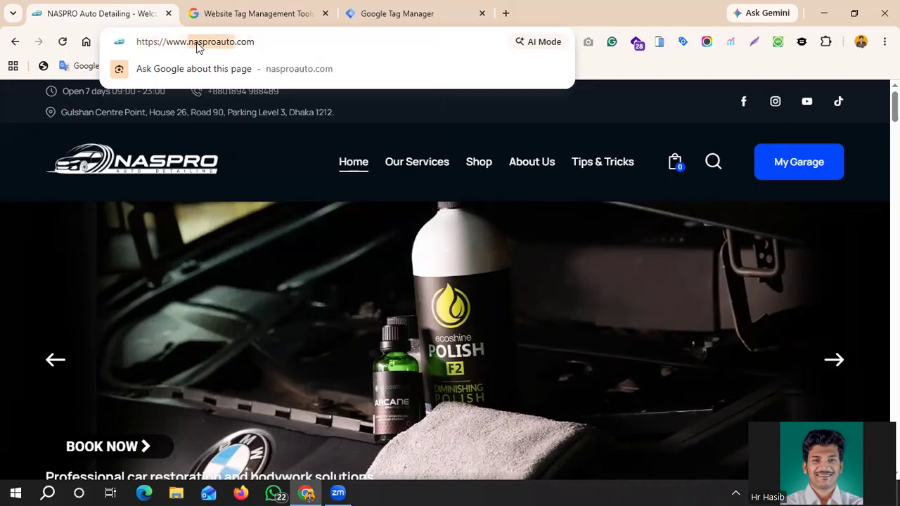
# Paste the copied domain name as the Tag Manager account name and edit it to read "Naspro Auto".
pyautogui.click(248, 16)
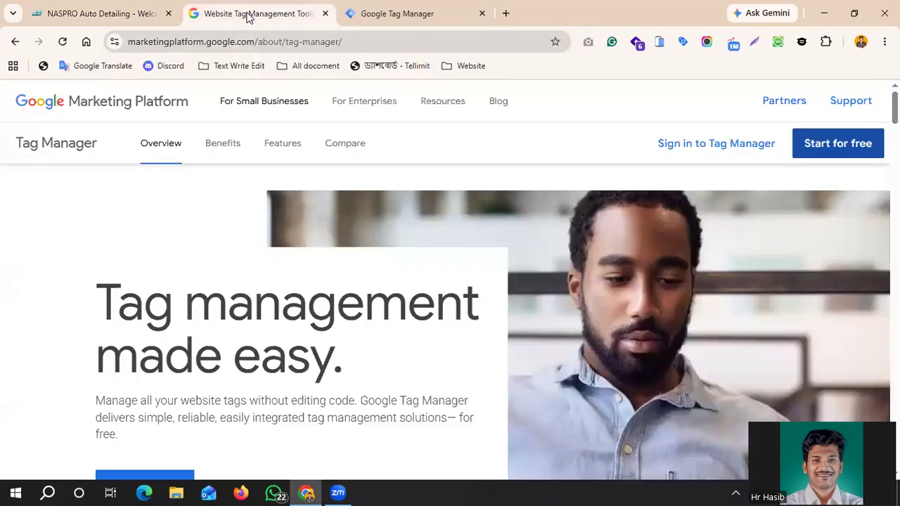
pyautogui.click(410, 17)
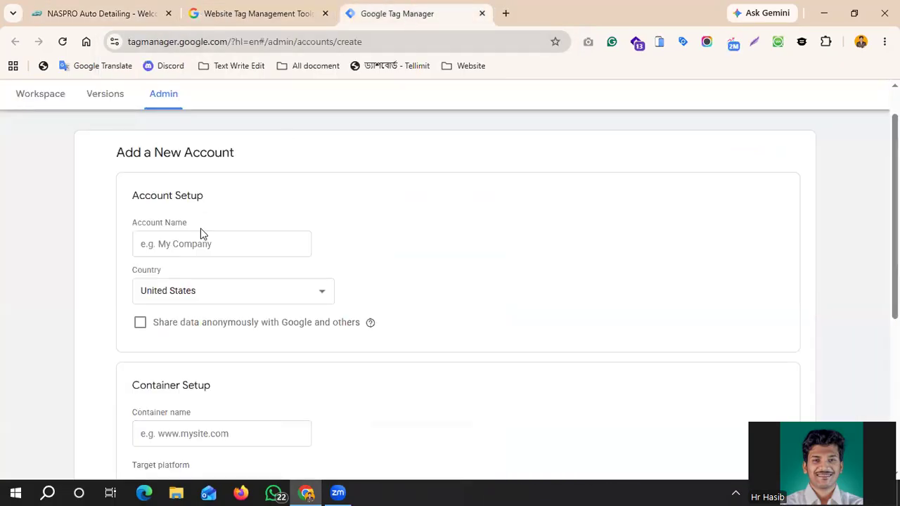
pyautogui.click(195, 246)
pyautogui.hotkey('ctrl', 'v')
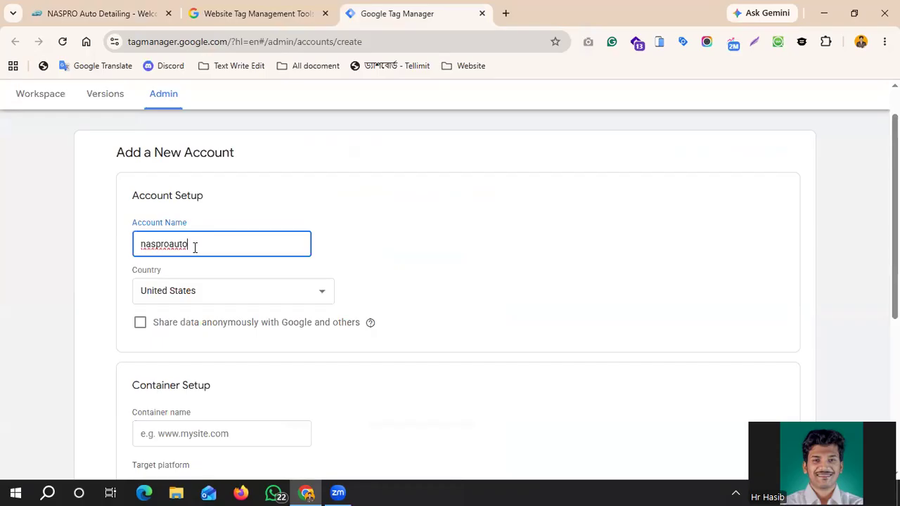
pyautogui.click(144, 242)
pyautogui.press('BackSpace')
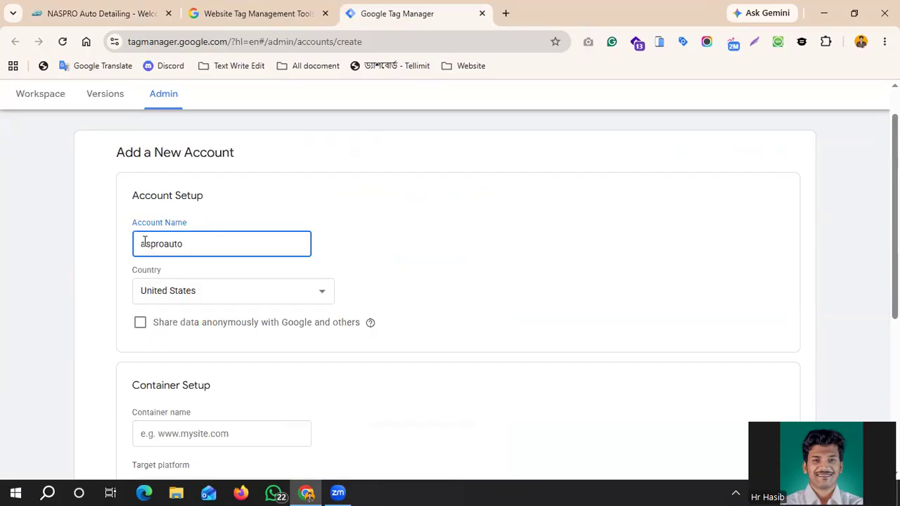
pyautogui.write('N')
pyautogui.click(169, 244)
pyautogui.press('BackSpace')
pyautogui.write('A')
# Set the new account's country to Bangladesh and enable sharing data anonymously with Google and others.
pyautogui.click(101, 13)
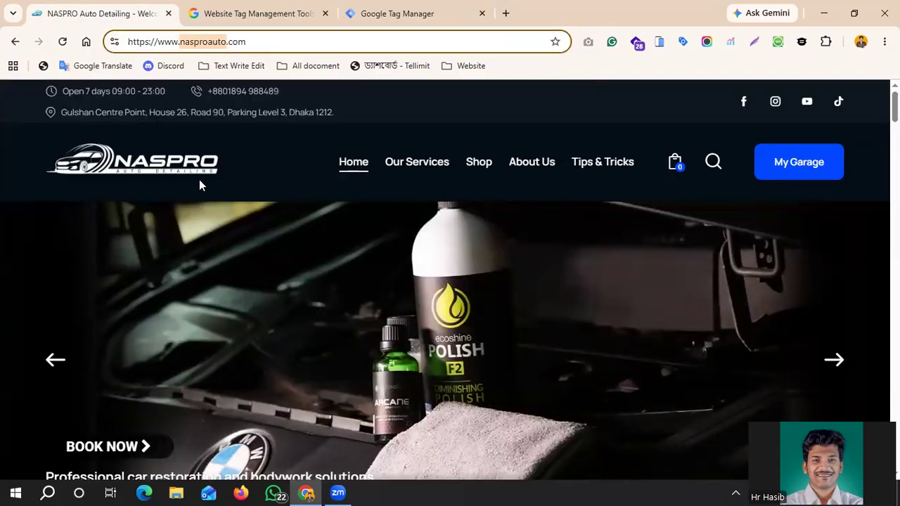
pyautogui.click(227, 23)
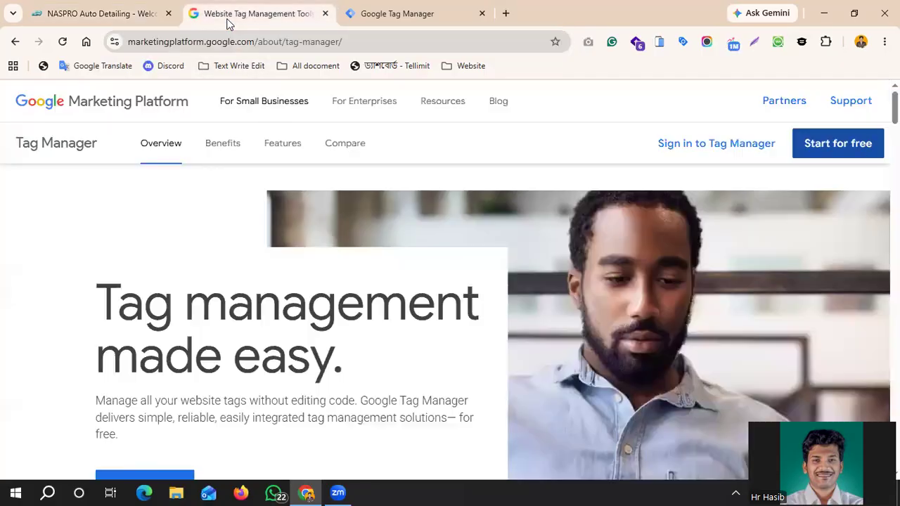
pyautogui.click(369, 11)
pyautogui.click(272, 288)
pyautogui.scroll(5, 264, 185)
pyautogui.scroll(20, 263, 183)
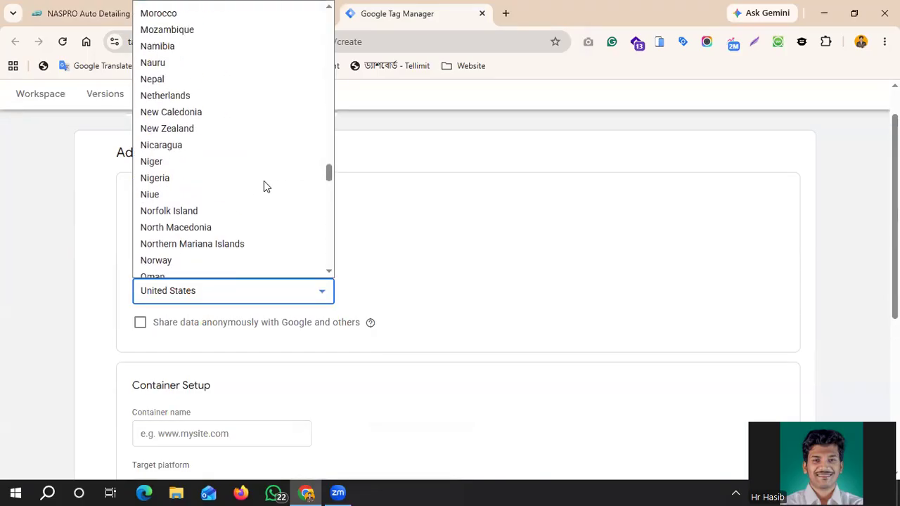
pyautogui.scroll(20, 264, 186)
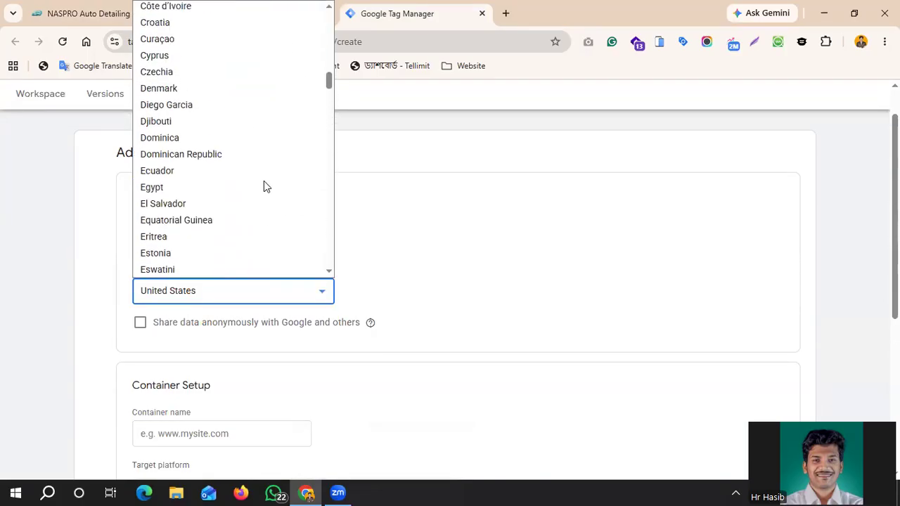
pyautogui.scroll(20, 264, 186)
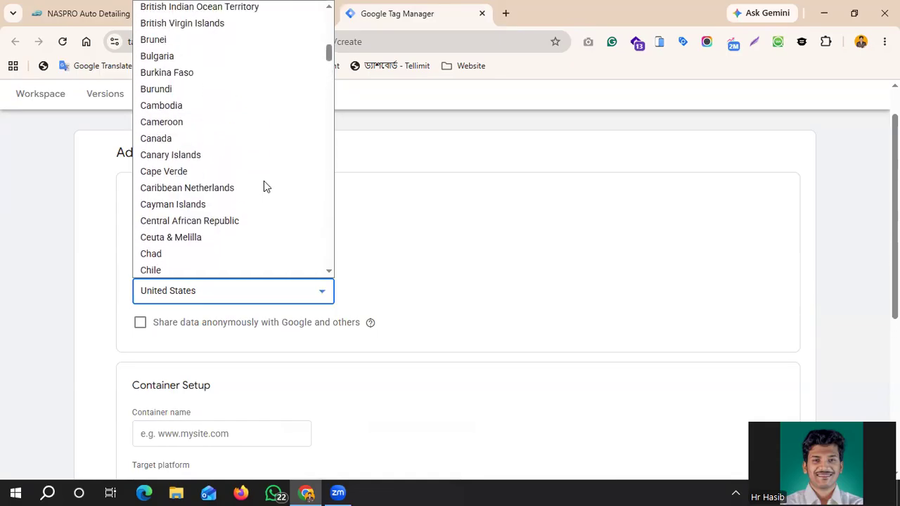
pyautogui.scroll(10, 264, 181)
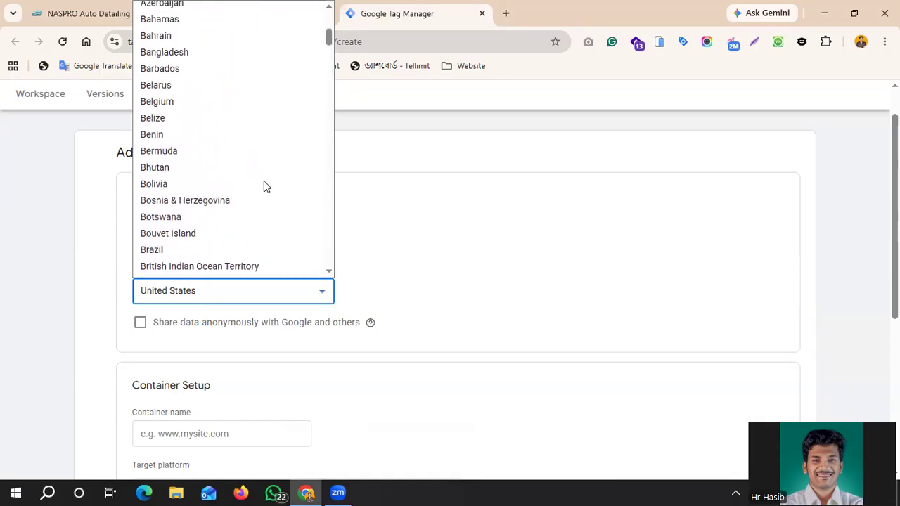
pyautogui.click(178, 84)
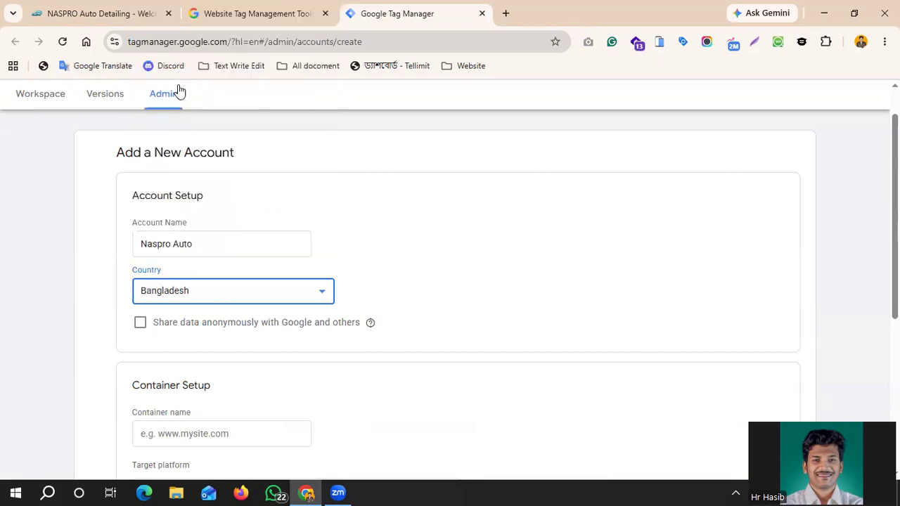
pyautogui.scroll(-1, 201, 286)
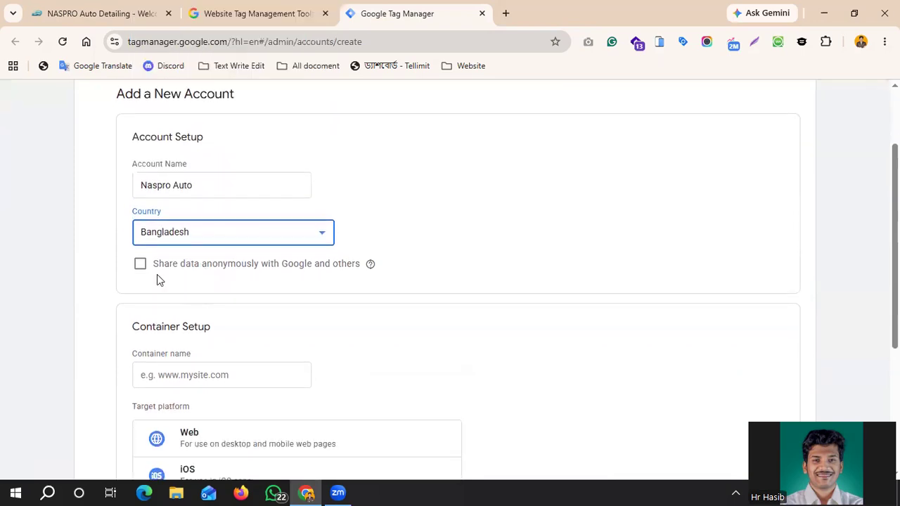
pyautogui.click(141, 266)
# Copy the account name "Naspro Auto" and reuse it as the container name.
pyautogui.scroll(-3, 143, 269)
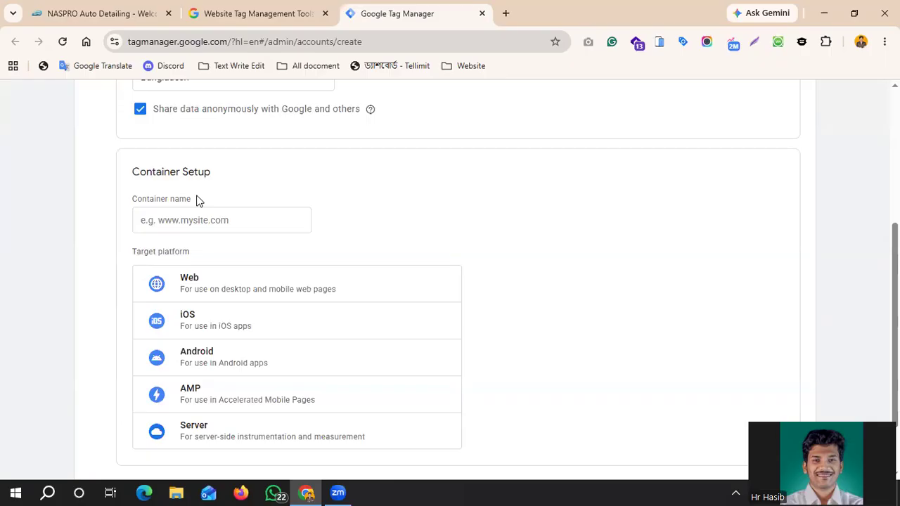
pyautogui.scroll(2, 197, 202)
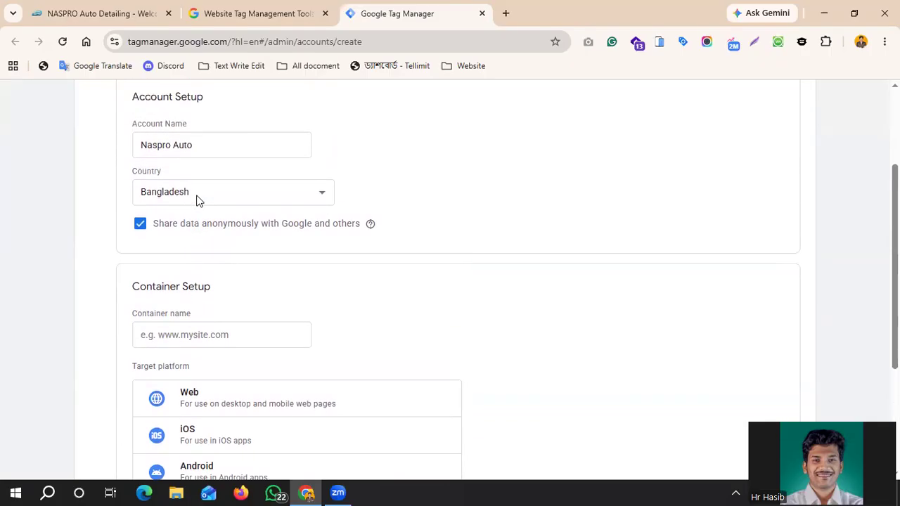
pyautogui.click(170, 143)
pyautogui.hotkey('ctrl', 'a')
pyautogui.hotkey('ctrl', 'c')
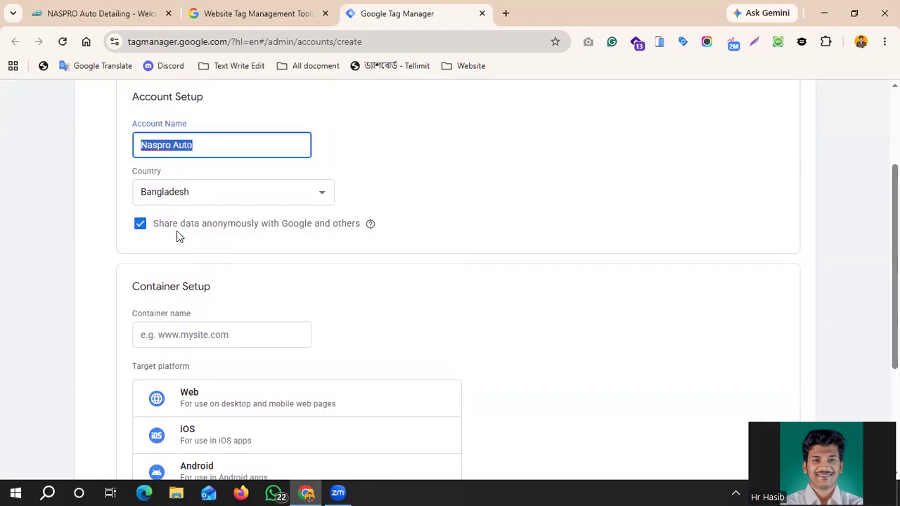
pyautogui.scroll(-1, 179, 255)
pyautogui.click(182, 264)
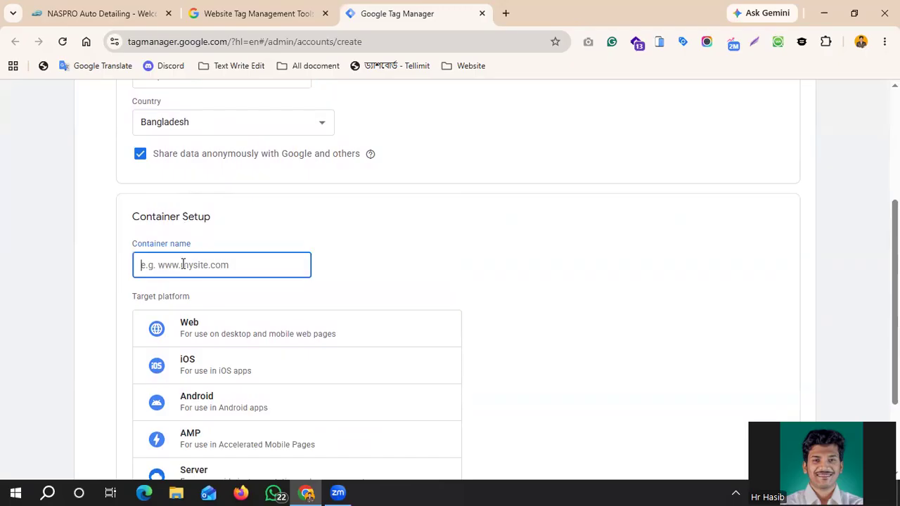
pyautogui.hotkey('ctrl', 'v')
# Choose Web as the container's target platform and submit the new account for creation.
pyautogui.scroll(-2, 183, 267)
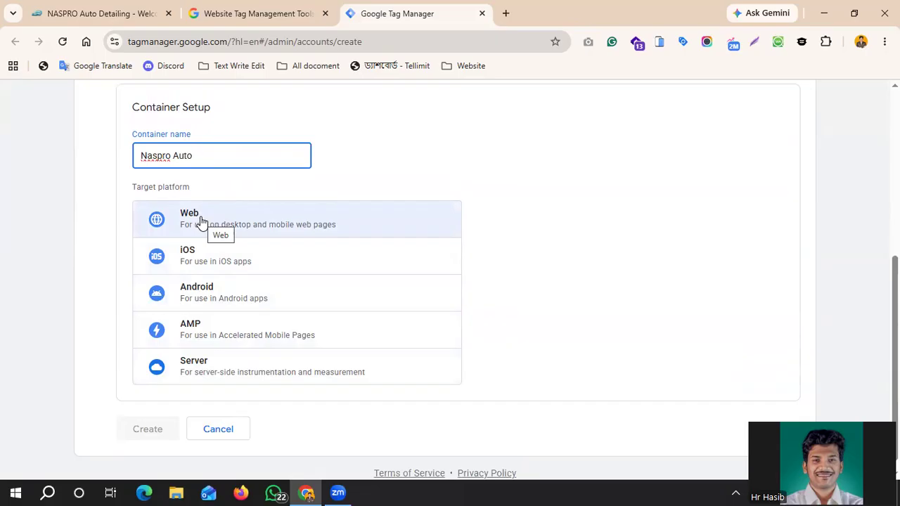
pyautogui.scroll(-1, 202, 223)
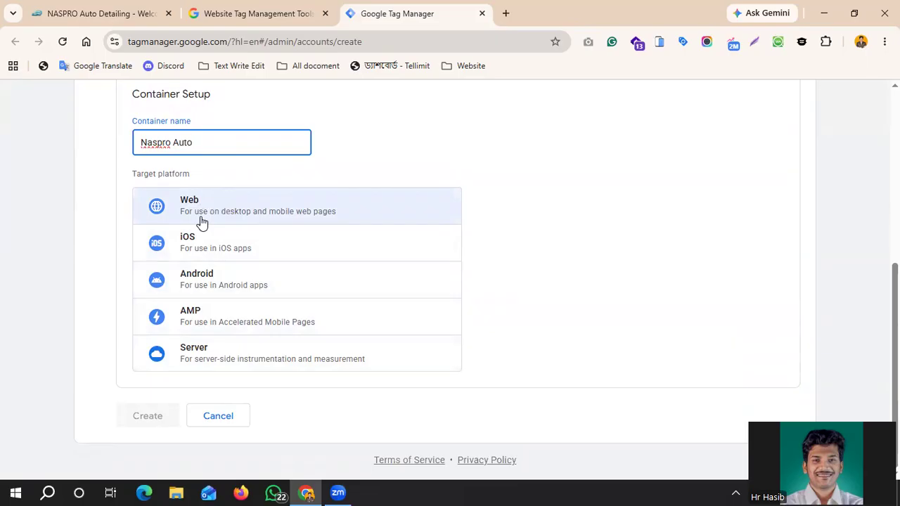
pyautogui.click(134, 15)
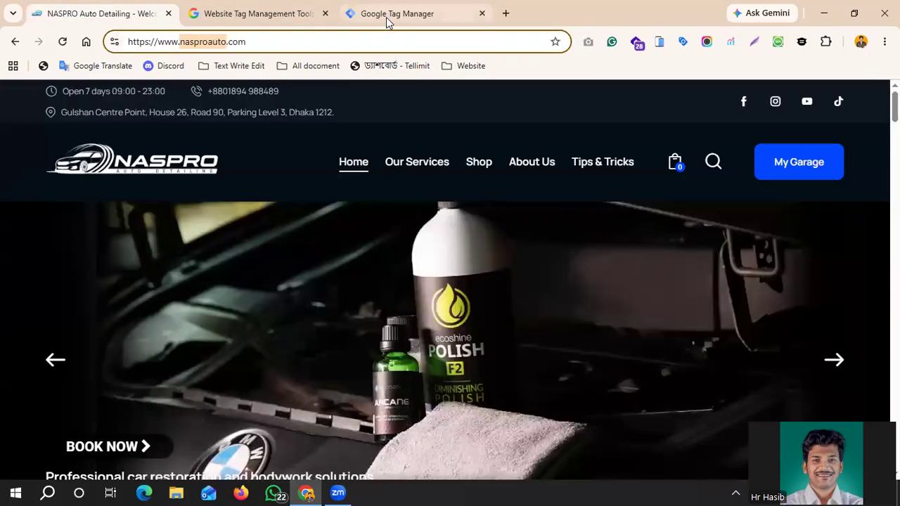
pyautogui.click(386, 17)
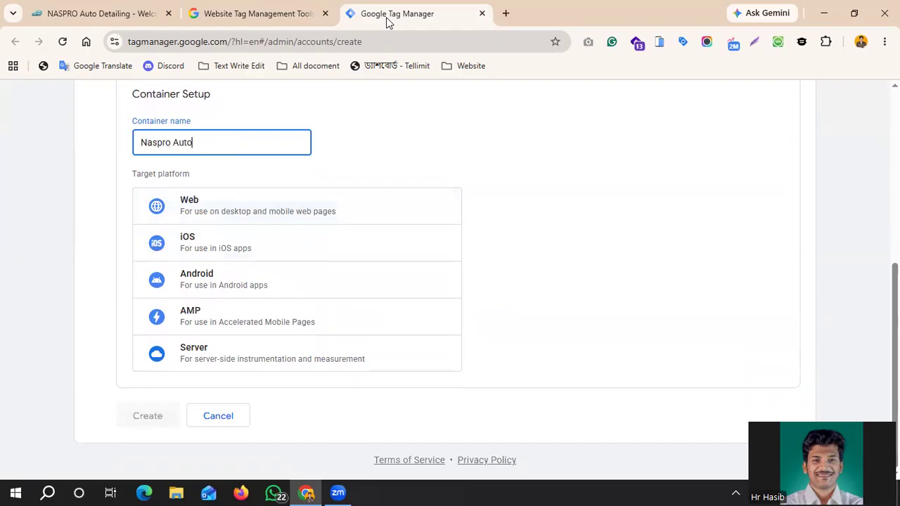
pyautogui.click(281, 212)
pyautogui.click(148, 418)
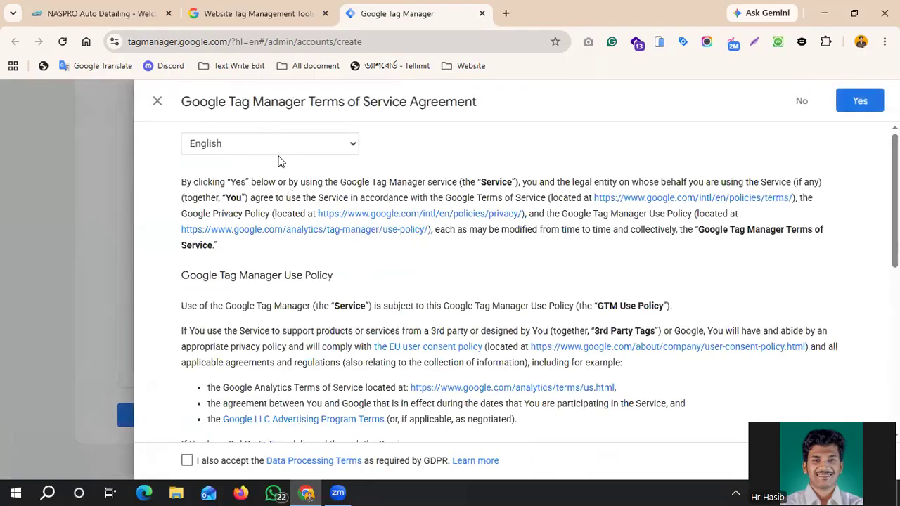
# Read through the Tag Manager Terms of Service, accept the GDPR Data Processing Terms, and agree to the agreement.
pyautogui.scroll(-3, 432, 306)
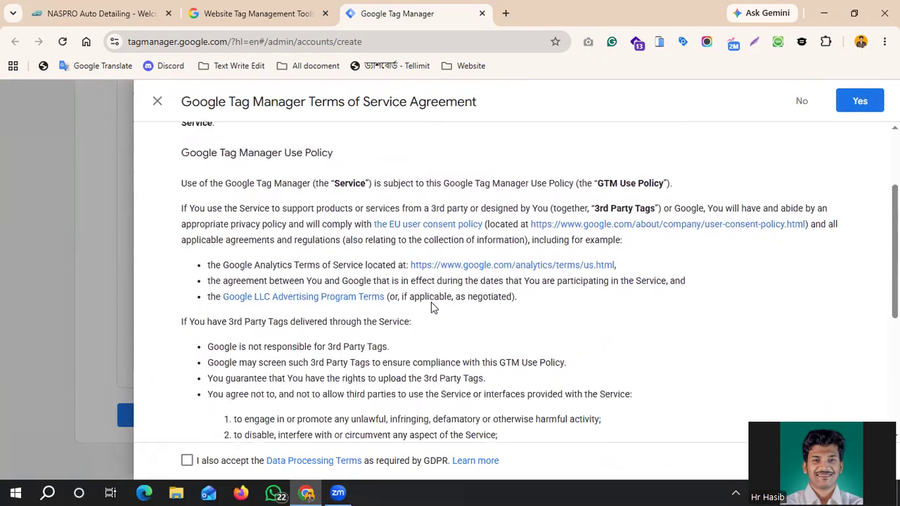
pyautogui.scroll(-3, 432, 306)
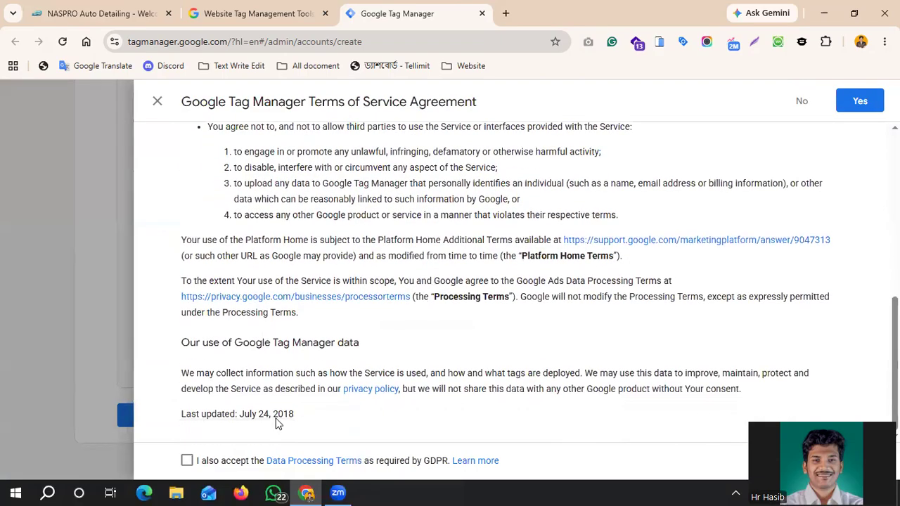
pyautogui.click(186, 460)
pyautogui.click(860, 102)
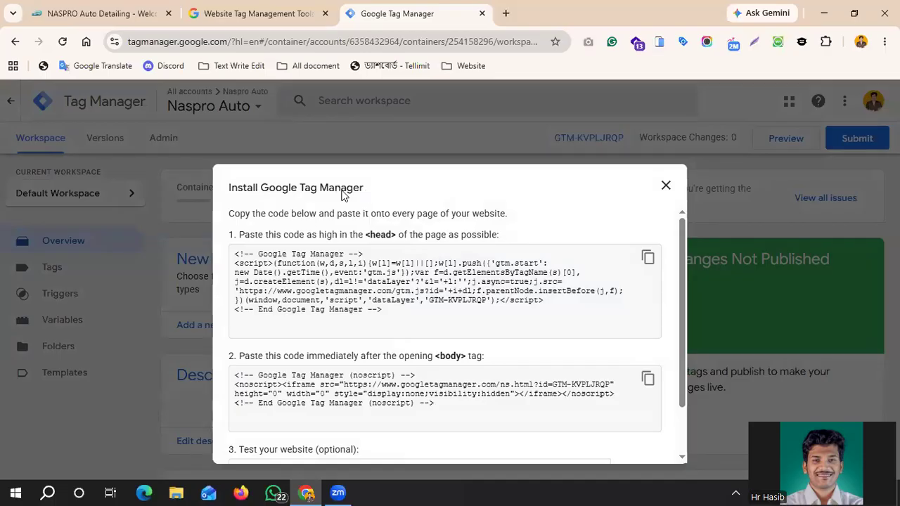
# Review the head and body installation snippets, close them, and look over the new container's workspace overview.
pyautogui.scroll(-2, 331, 272)
pyautogui.scroll(2, 331, 272)
pyautogui.scroll(-2, 331, 272)
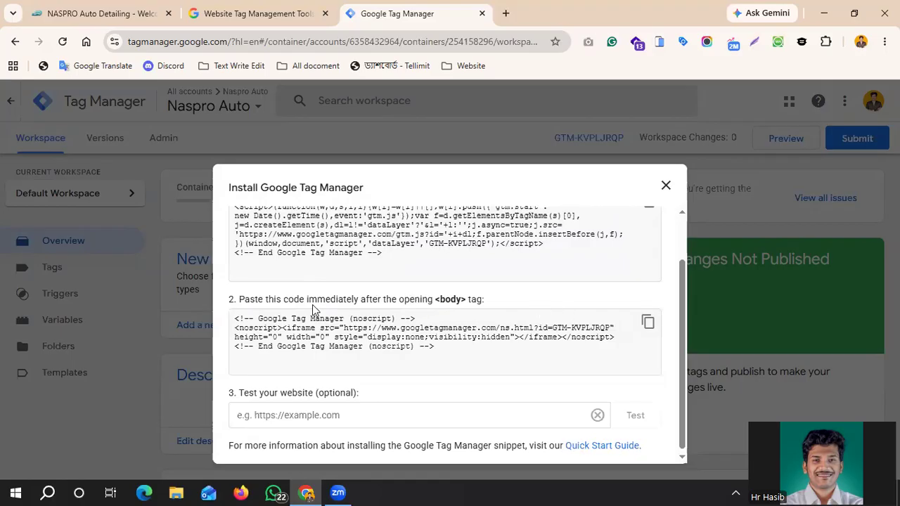
pyautogui.click(668, 186)
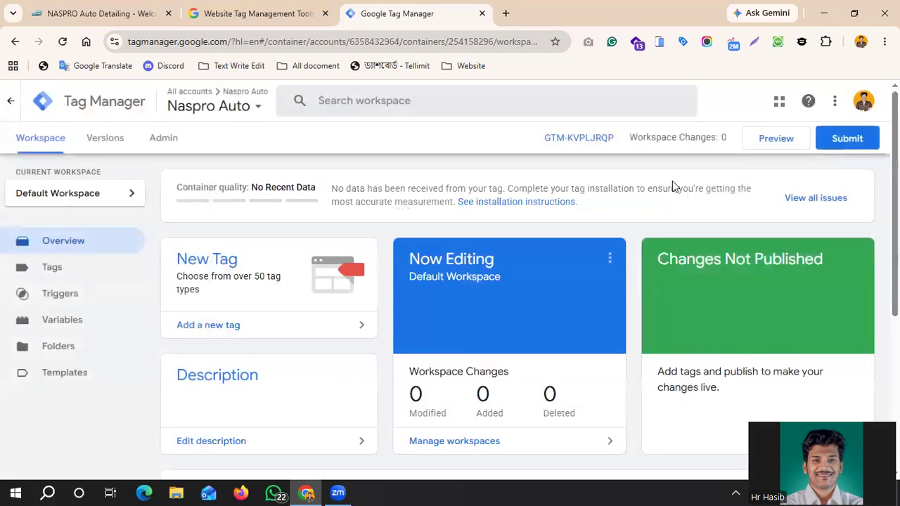
pyautogui.scroll(-4, 558, 342)
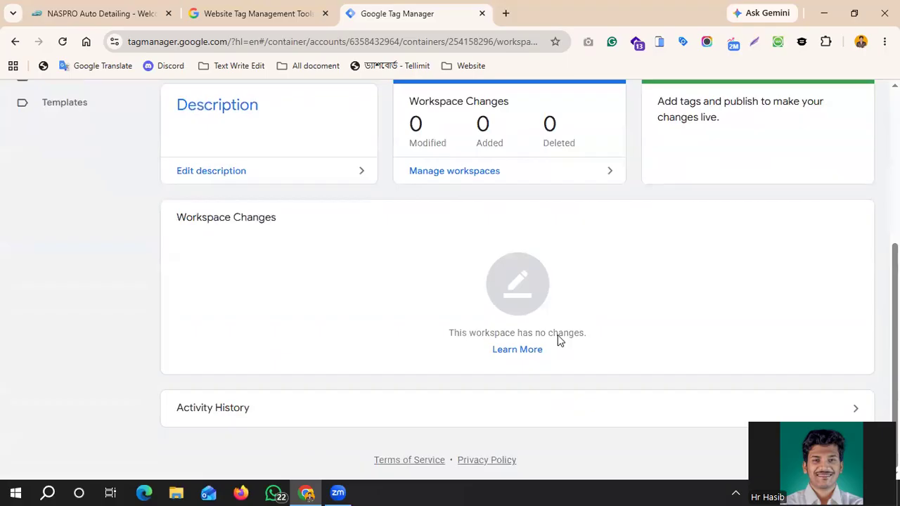
pyautogui.scroll(2, 560, 340)
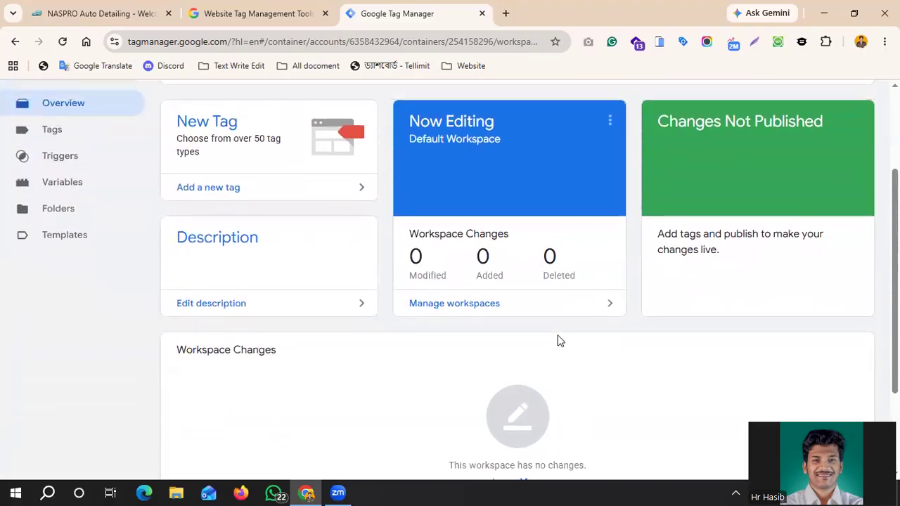